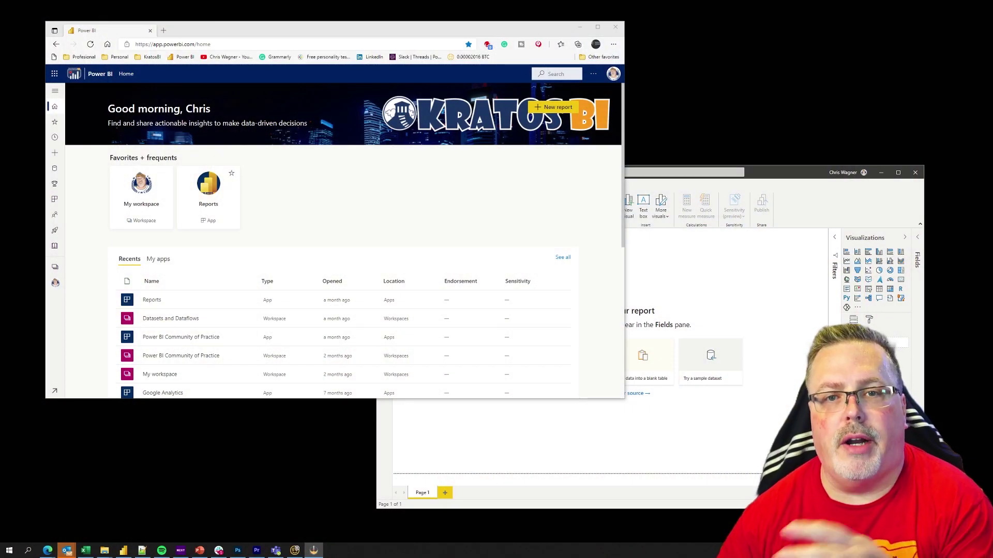
From the Power BI home page, go to Settings > Admin portal > Organizational visuals, still empty
{"action": "left_click", "coordinate": [788, 179]}
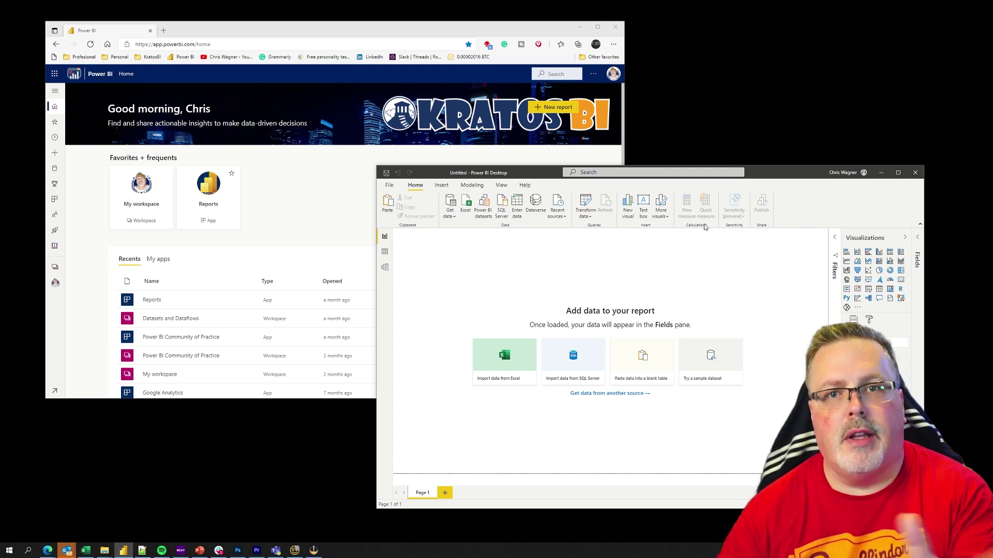
{"action": "left_click", "coordinate": [438, 27]}
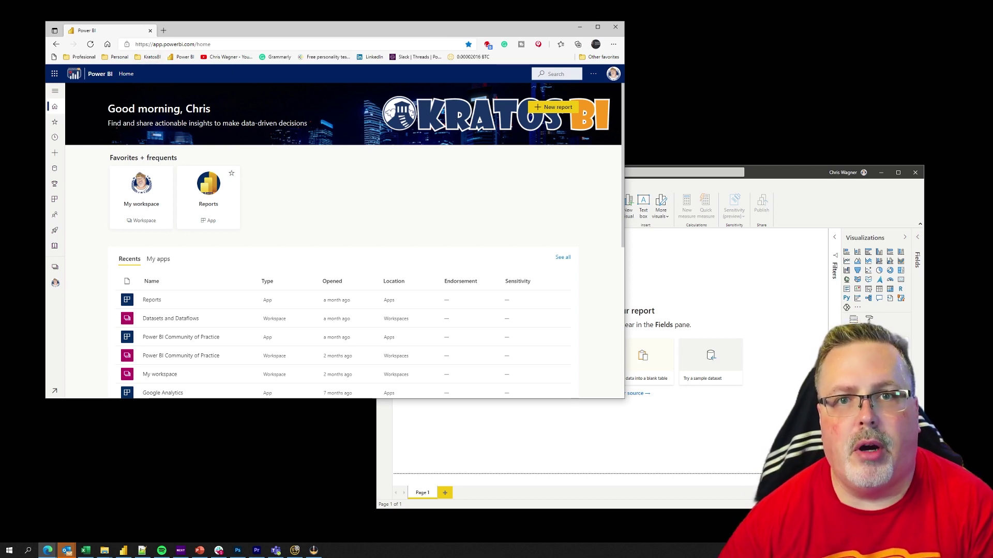
{"action": "left_click", "coordinate": [594, 77]}
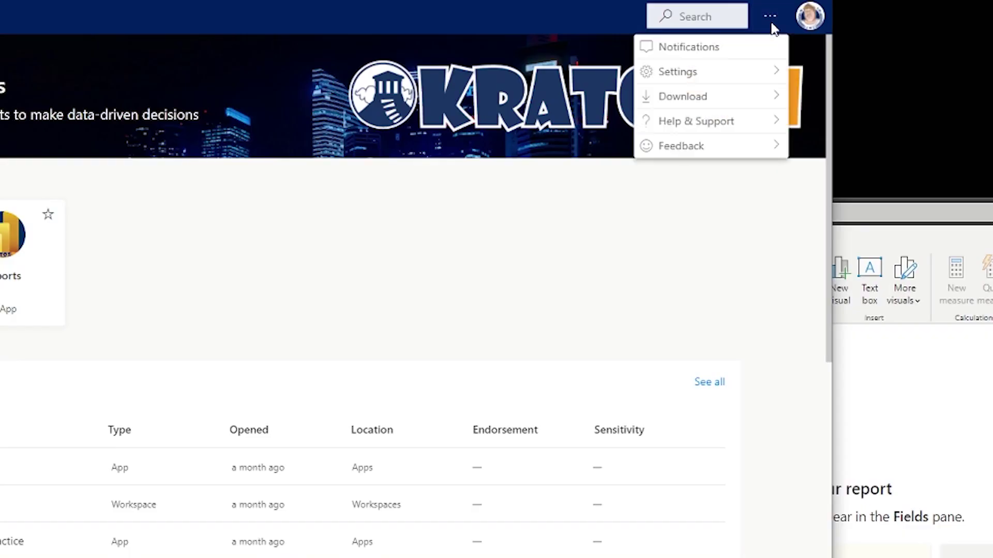
{"action": "mouse_move", "coordinate": [677, 72]}
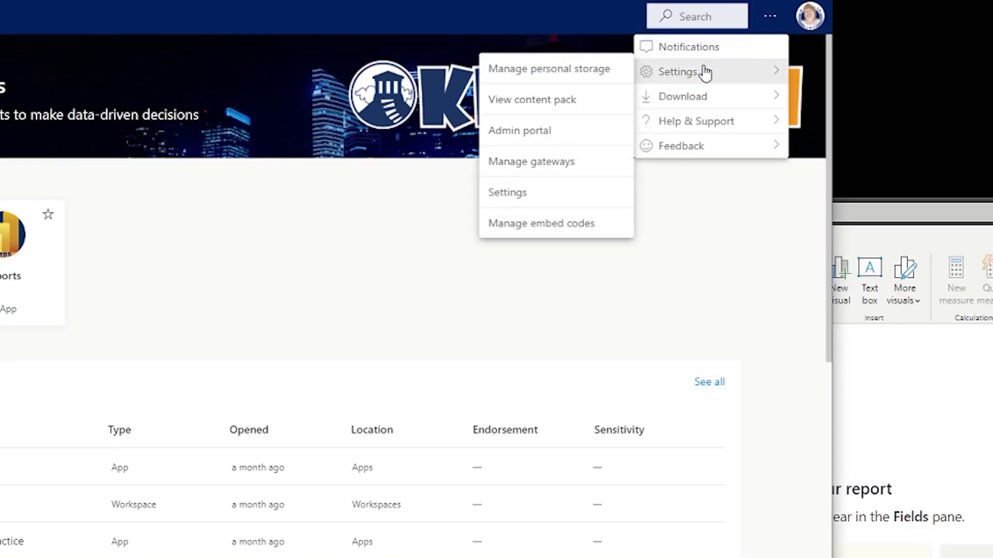
{"action": "left_click", "coordinate": [570, 136]}
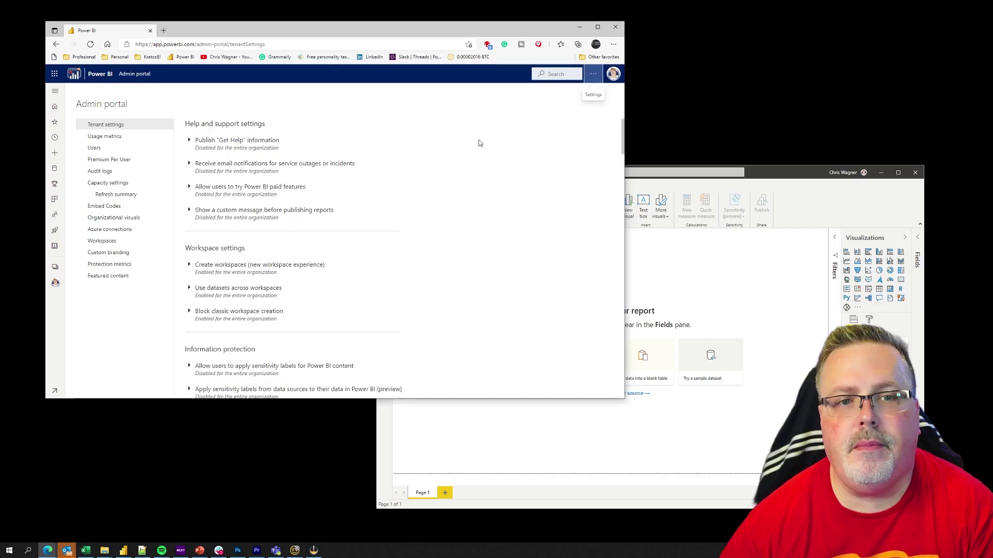
{"action": "left_click", "coordinate": [116, 217]}
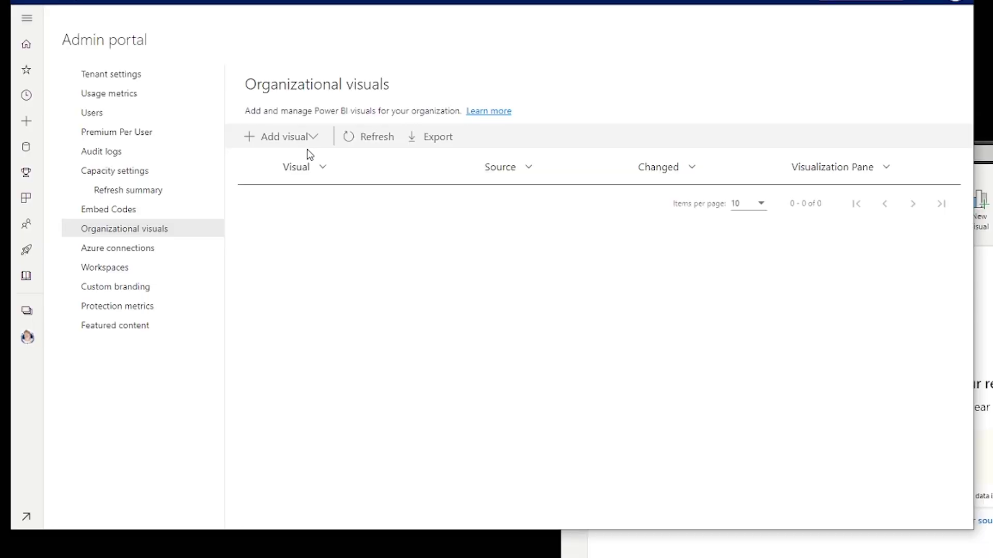
{"action": "left_click", "coordinate": [303, 140]}
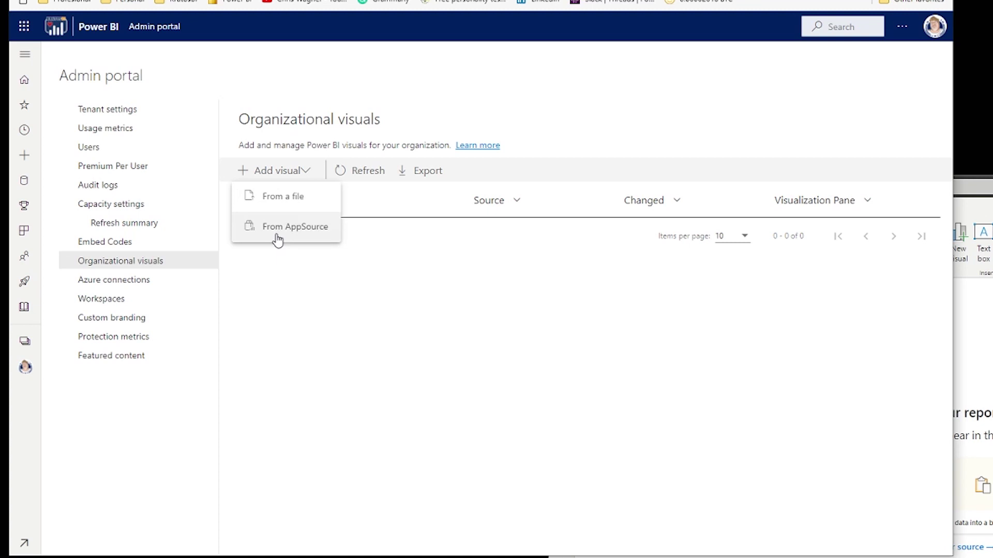
Add three AppSource visuals in turn: Bullet Chart, Chiclet Slicer, then Power KPI
{"action": "left_click", "coordinate": [277, 240]}
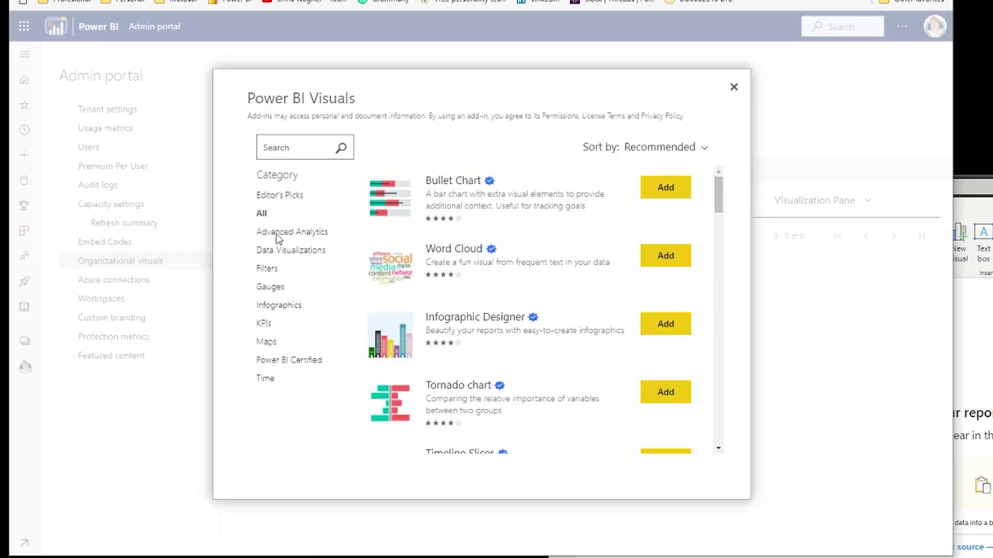
{"action": "left_click", "coordinate": [666, 187]}
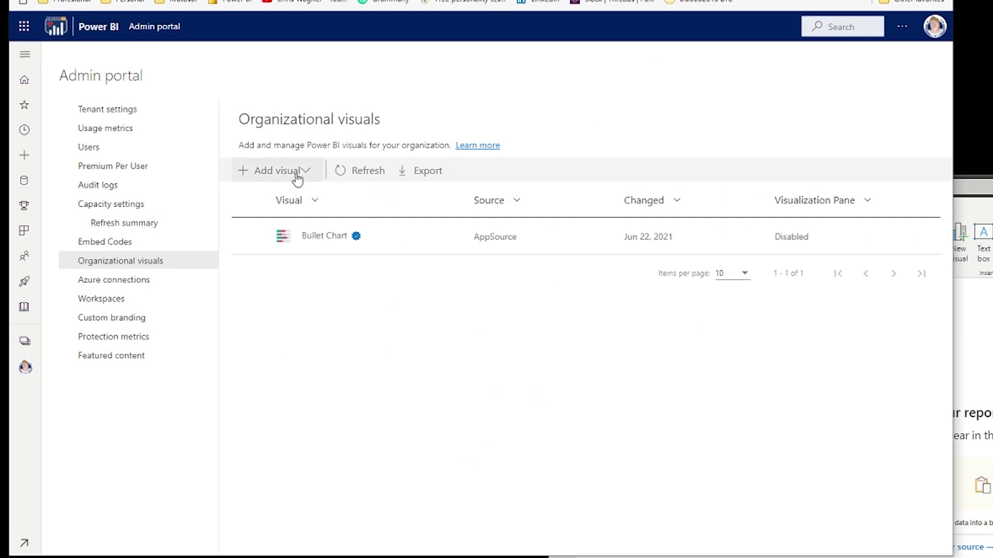
{"action": "left_click", "coordinate": [297, 175]}
{"action": "left_click", "coordinate": [298, 227]}
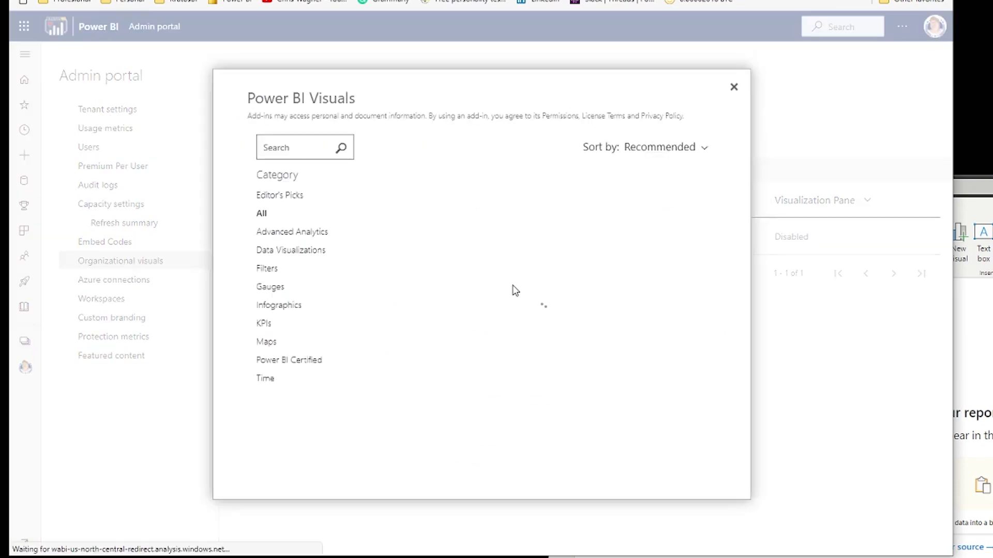
{"action": "scroll", "coordinate": [472, 298], "scroll_direction": "down", "scroll_amount": 2}
{"action": "scroll", "coordinate": [532, 297], "scroll_direction": "down", "scroll_amount": 3}
{"action": "scroll", "coordinate": [534, 300], "scroll_direction": "down", "scroll_amount": 1}
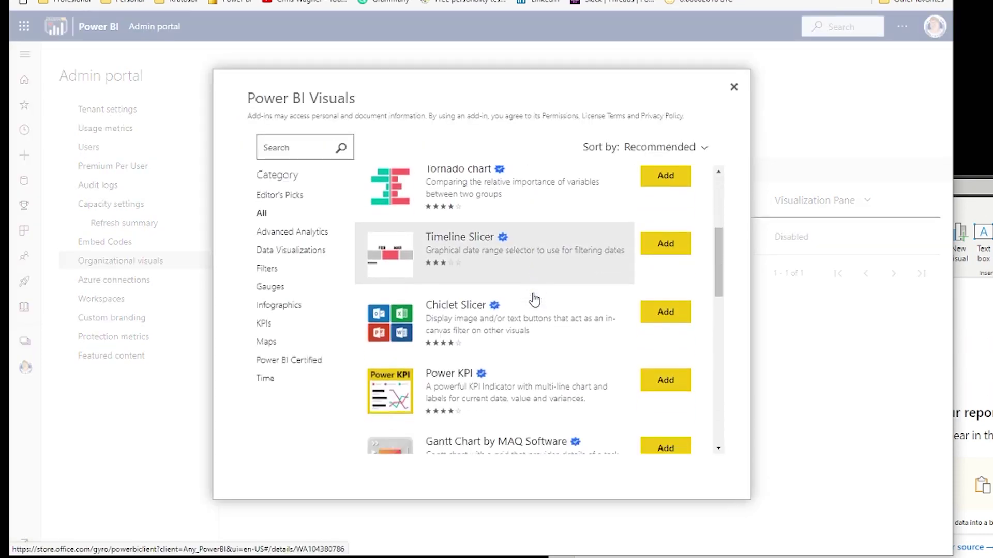
{"action": "scroll", "coordinate": [496, 241], "scroll_direction": "down", "scroll_amount": 1}
{"action": "left_click", "coordinate": [665, 272]}
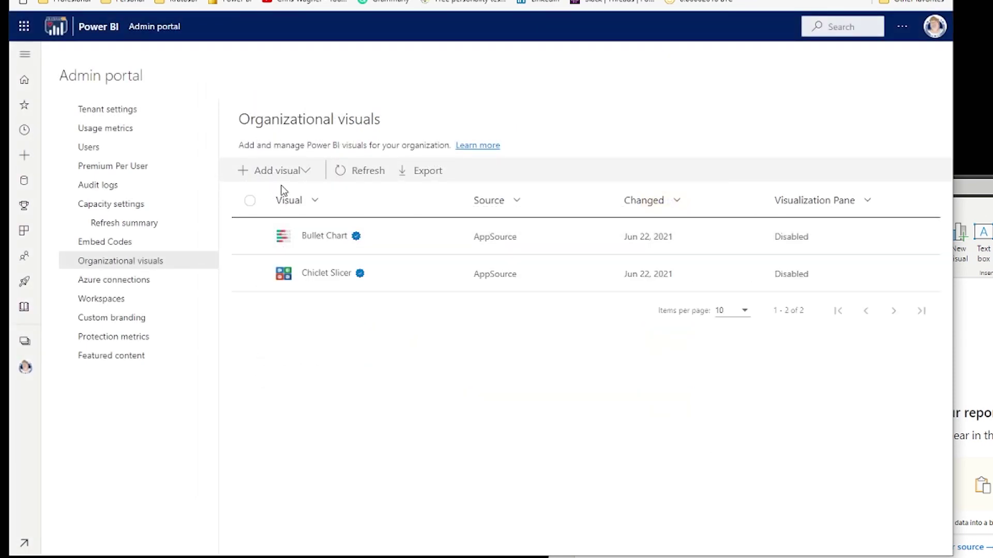
{"action": "left_click", "coordinate": [285, 180]}
{"action": "left_click", "coordinate": [226, 194]}
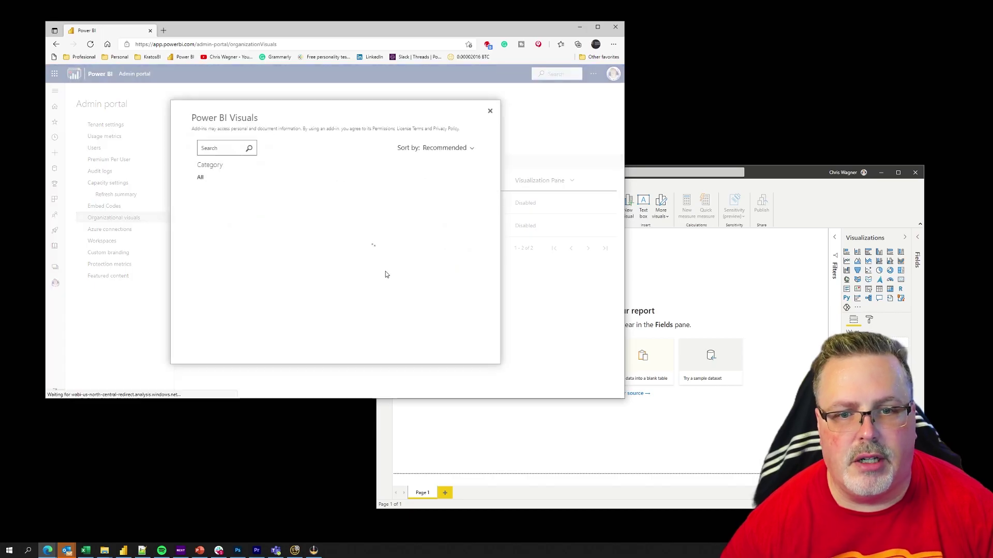
{"action": "scroll", "coordinate": [386, 274], "scroll_direction": "down", "scroll_amount": 2}
{"action": "scroll", "coordinate": [385, 275], "scroll_direction": "down", "scroll_amount": 1}
{"action": "scroll", "coordinate": [385, 274], "scroll_direction": "down", "scroll_amount": 1}
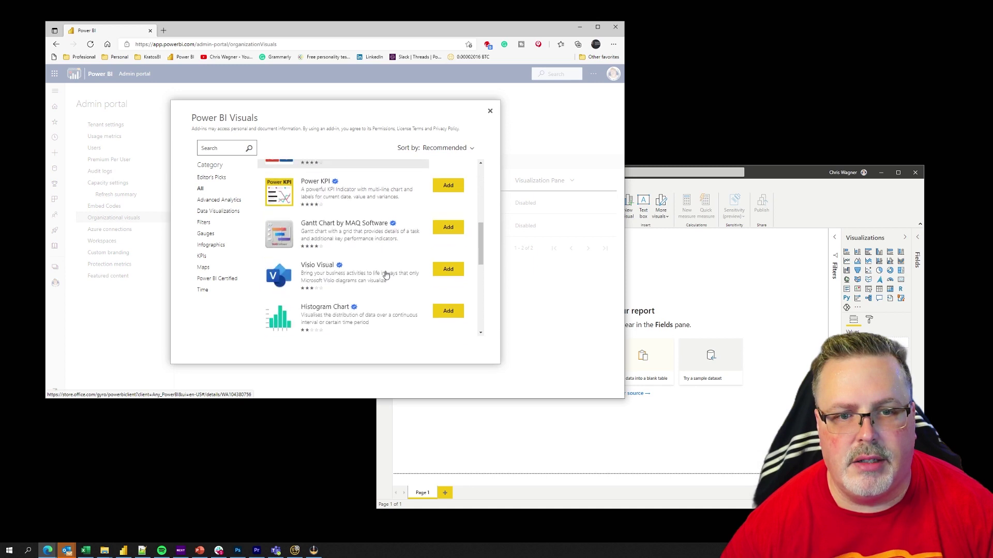
{"action": "left_click", "coordinate": [446, 186]}
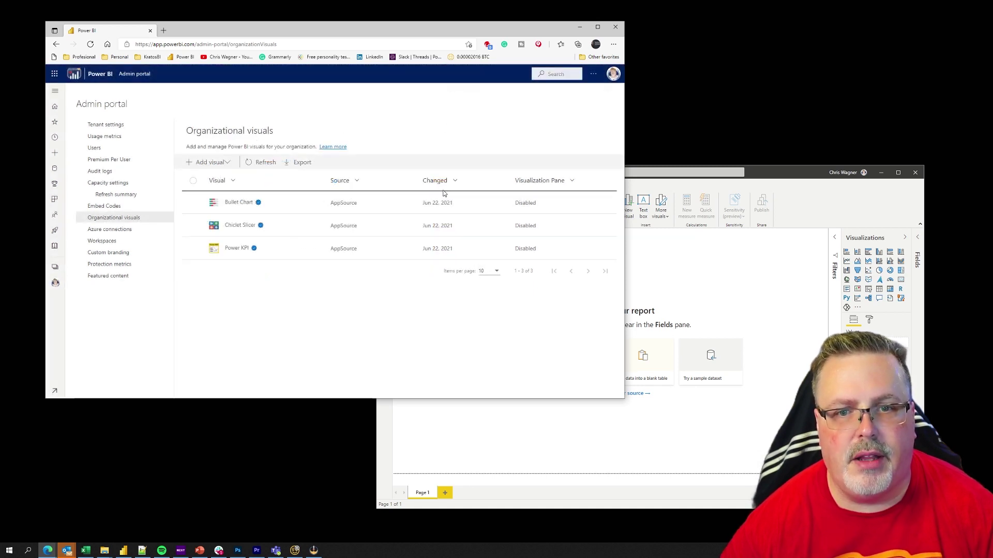
Start a file-based visual using the narratives .pbiviz from KratosBI's Custom Visuals folder
{"action": "left_click", "coordinate": [221, 163]}
{"action": "left_click", "coordinate": [220, 179]}
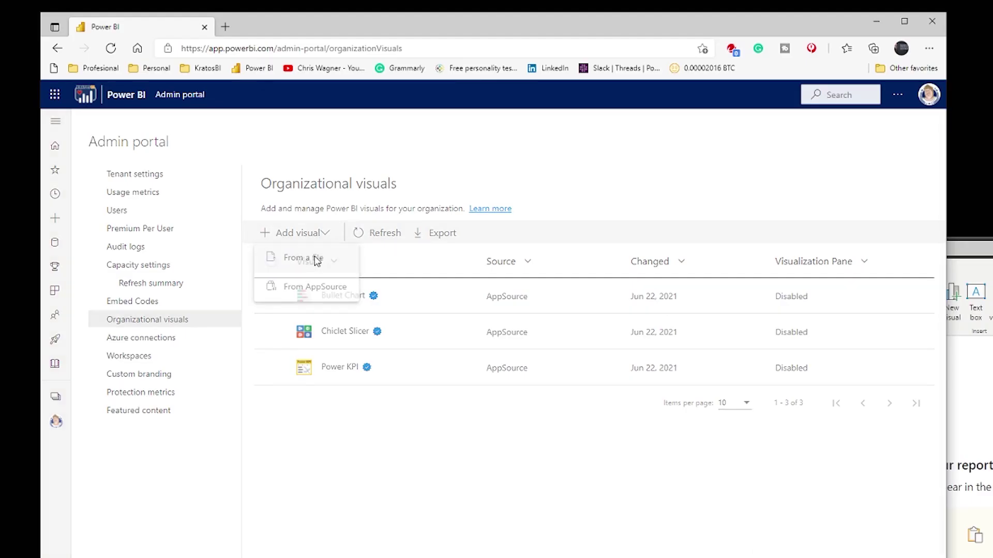
{"action": "left_click", "coordinate": [901, 220]}
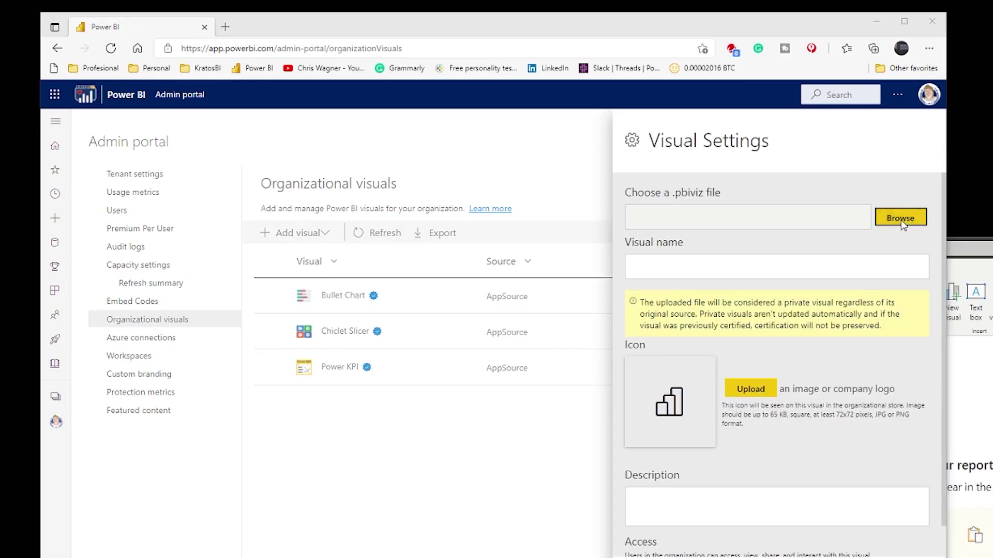
{"action": "left_click", "coordinate": [241, 43]}
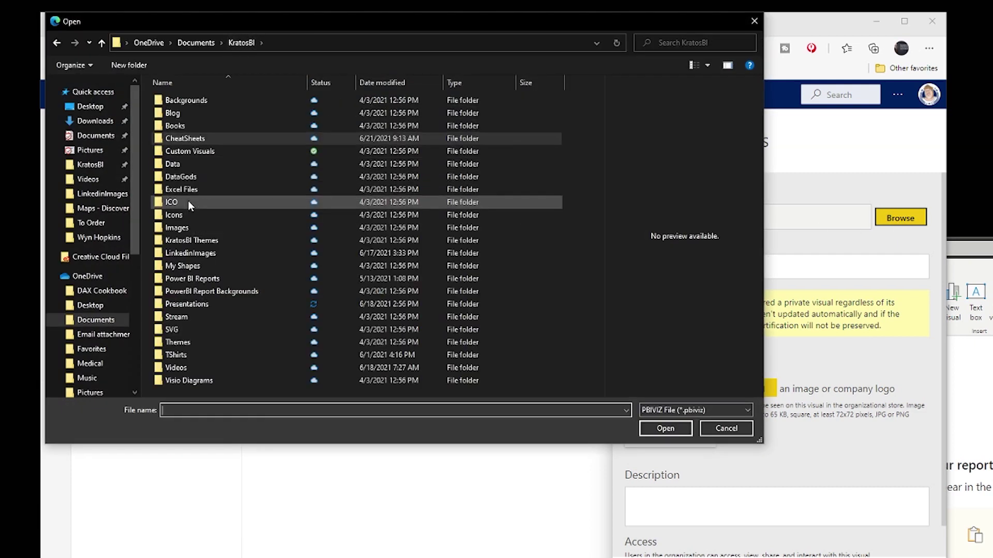
{"action": "double_click", "coordinate": [192, 152]}
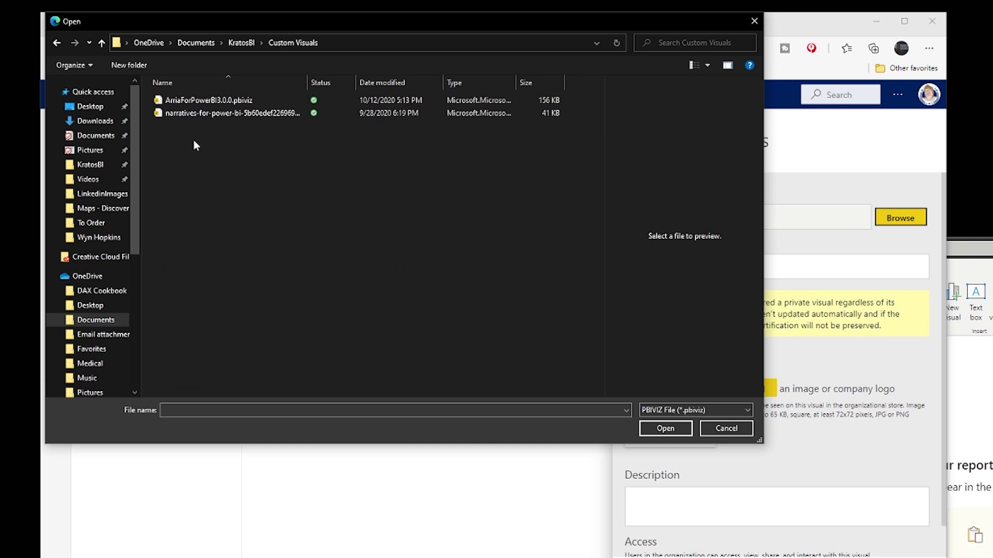
{"action": "left_click", "coordinate": [200, 112]}
{"action": "left_click", "coordinate": [666, 430]}
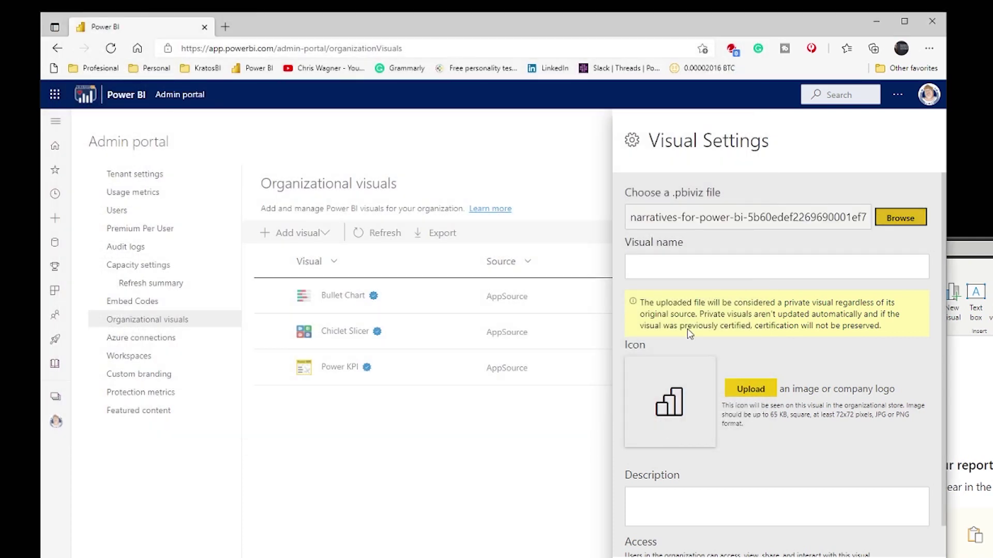
Choose an icon from the KratosBI Icons folder and add Narrative Science
{"action": "left_click", "coordinate": [748, 392]}
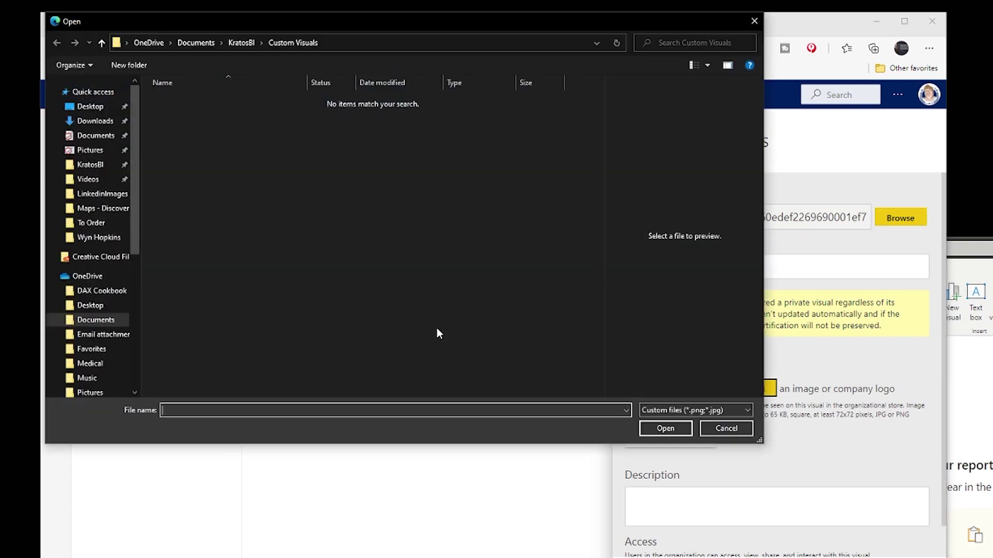
{"action": "left_click", "coordinate": [236, 43]}
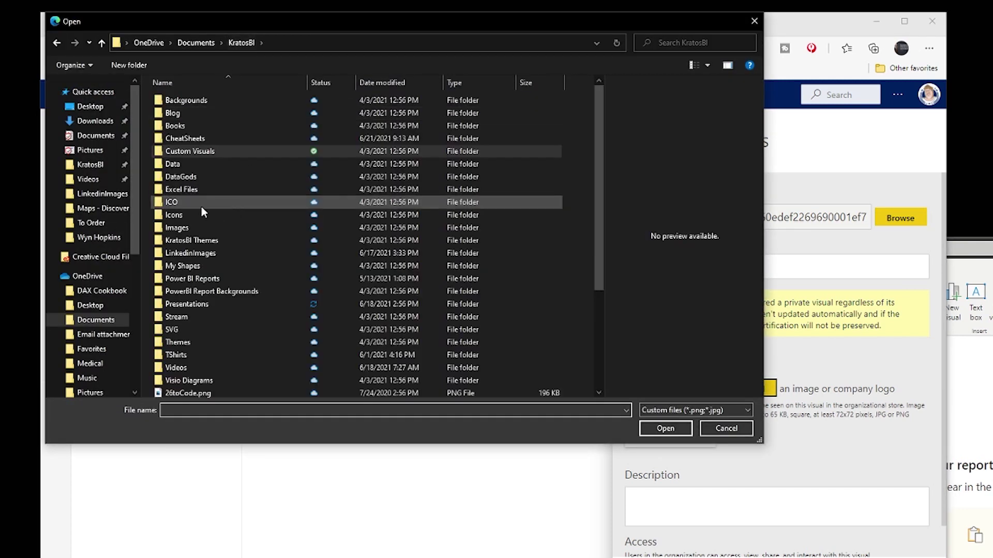
{"action": "double_click", "coordinate": [190, 216]}
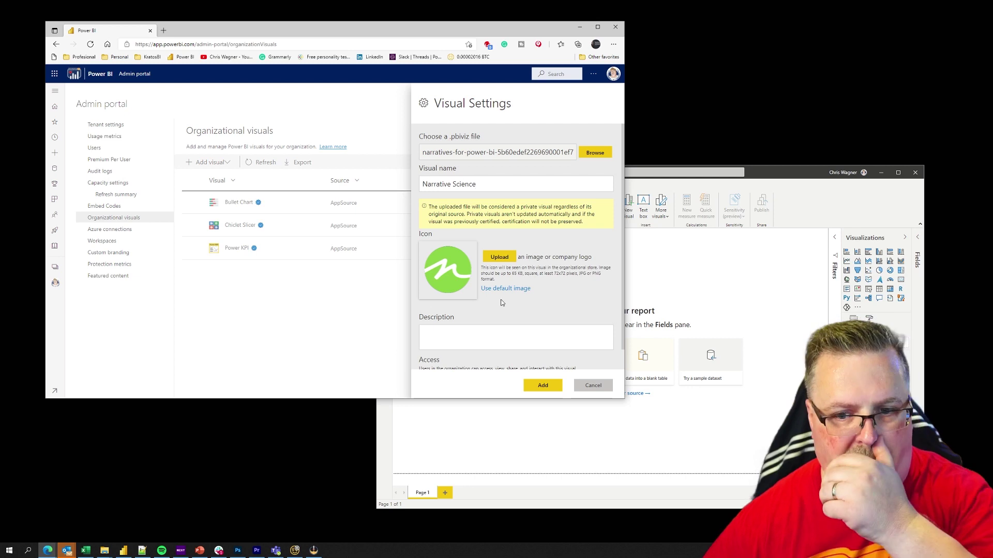
{"action": "left_click", "coordinate": [543, 385]}
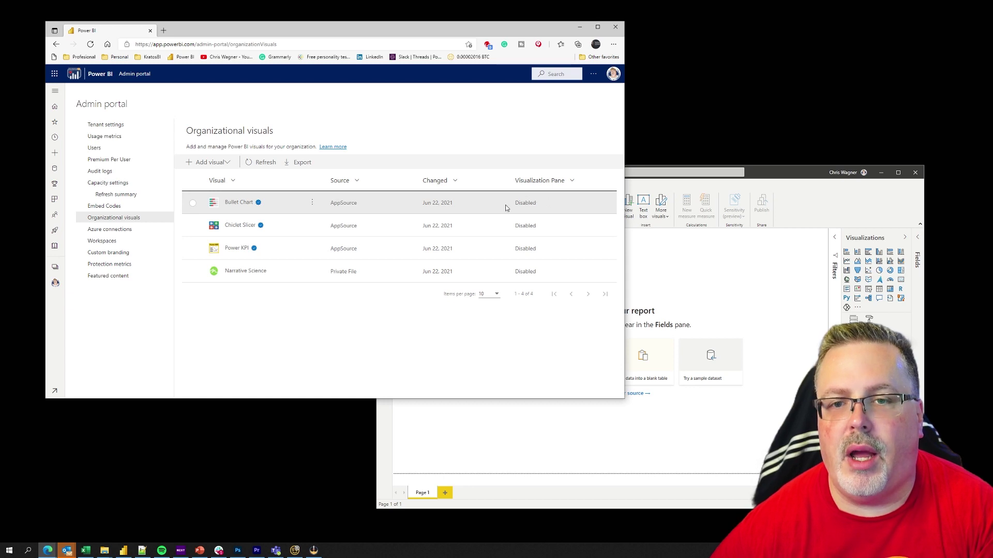
Bring Power BI Desktop forward and check its options for getting more visuals
{"action": "left_click", "coordinate": [784, 176]}
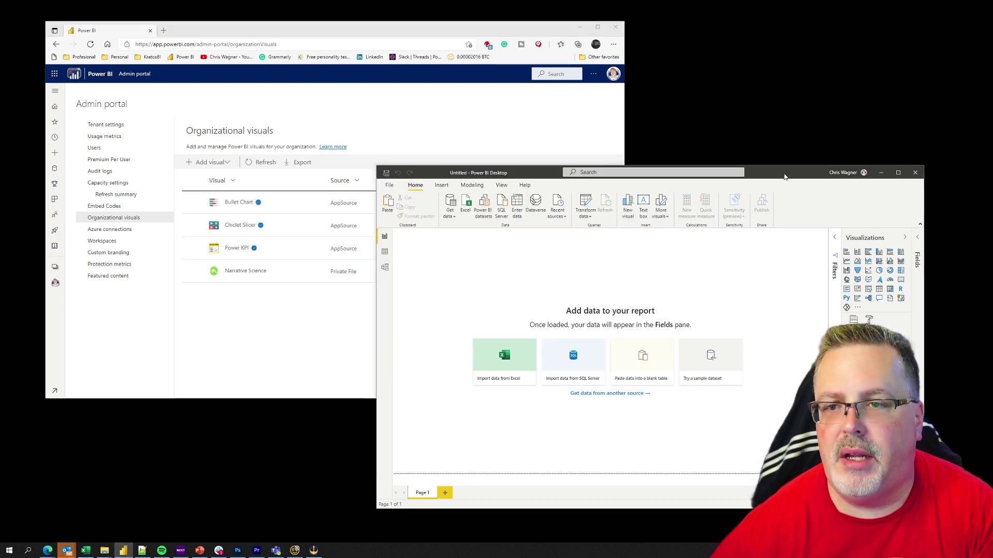
{"action": "left_click", "coordinate": [850, 310]}
{"action": "left_click", "coordinate": [825, 319]}
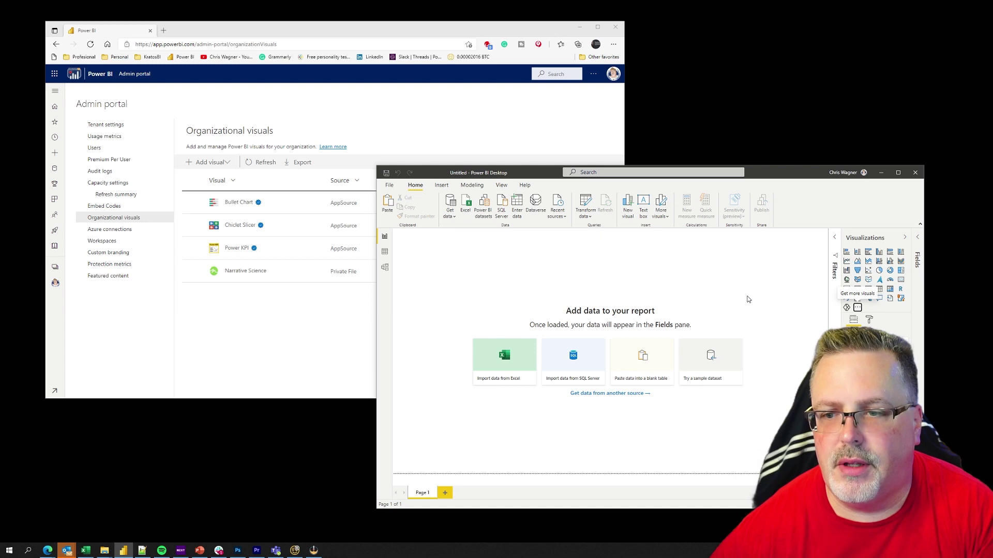
{"action": "left_click", "coordinate": [430, 171]}
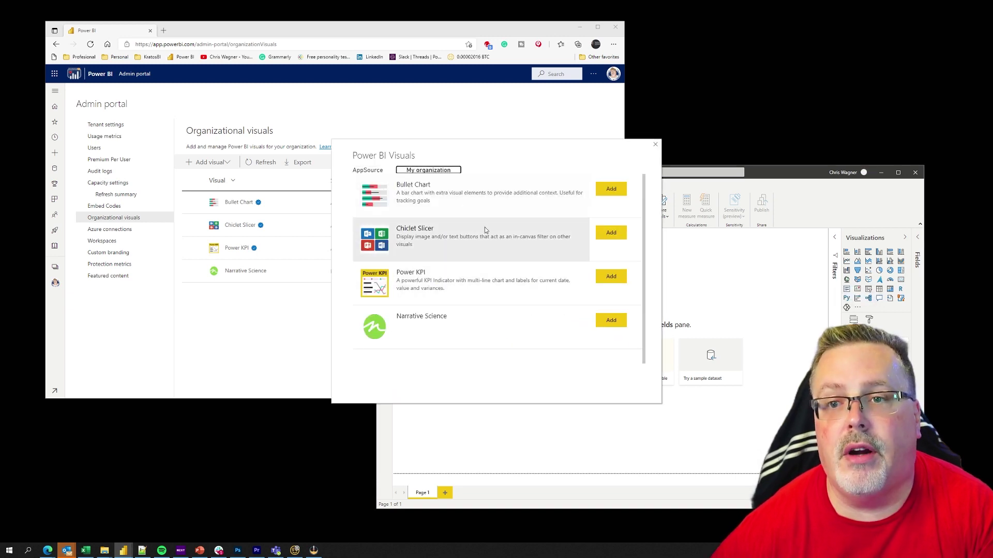
{"action": "left_click", "coordinate": [654, 147]}
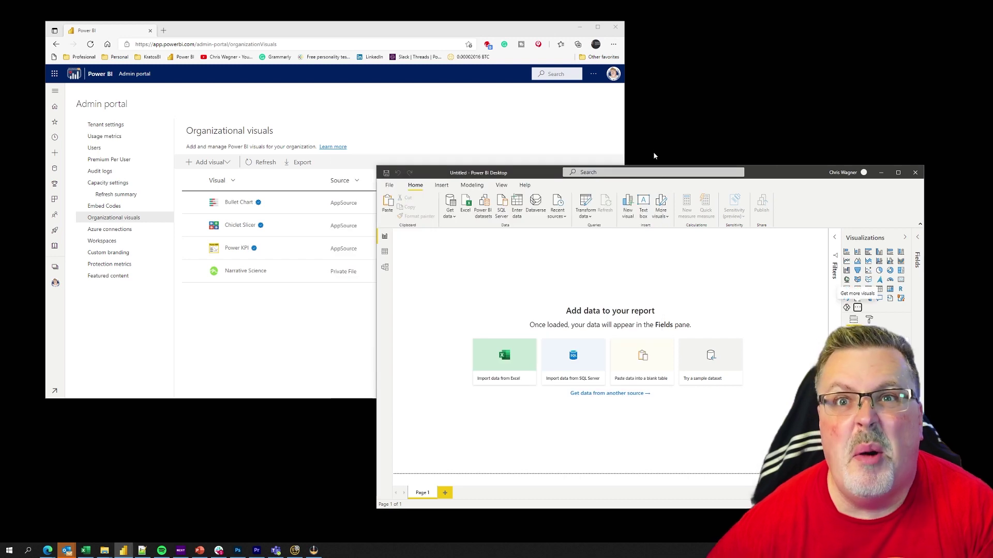
{"action": "left_click", "coordinate": [596, 155]}
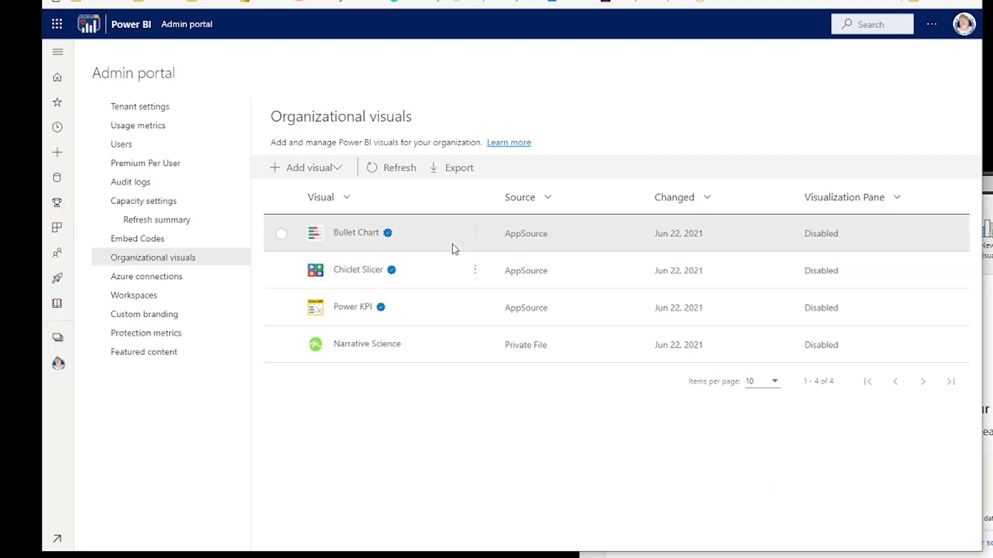
Use each row's actions menu to enable Bullet Chart, Chiclet Slicer and Narrative Science, skipping Power KPI
{"action": "left_click", "coordinate": [475, 233]}
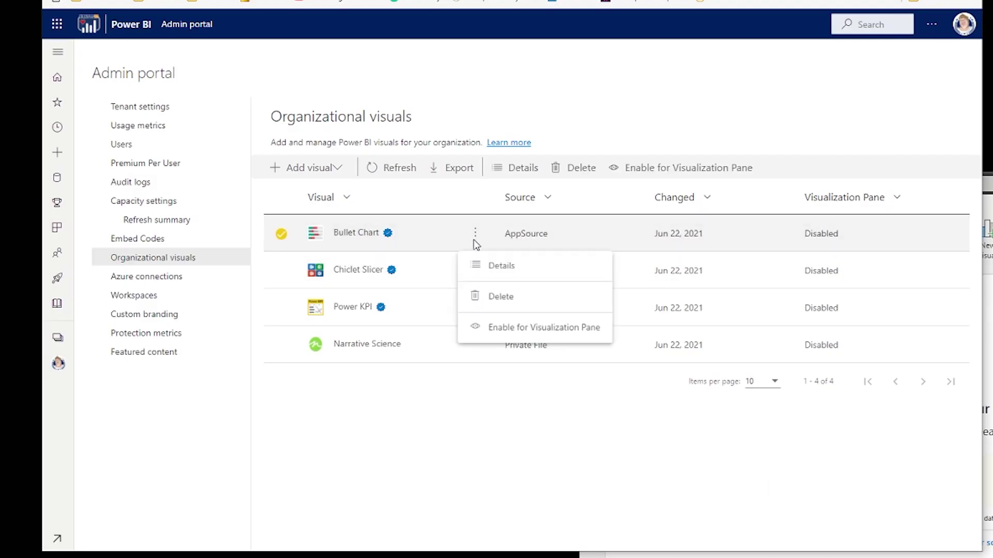
{"action": "left_click", "coordinate": [495, 333]}
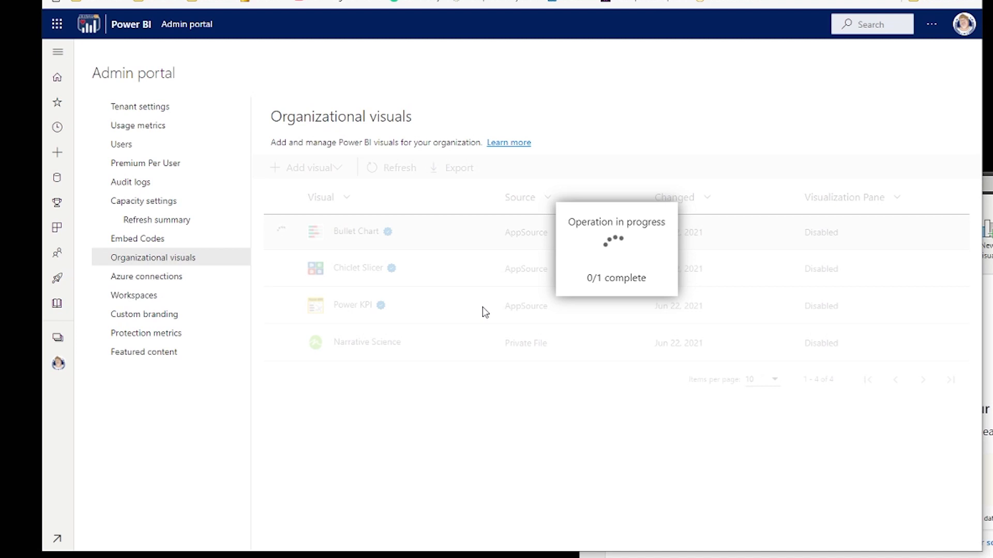
{"action": "left_click", "coordinate": [476, 308]}
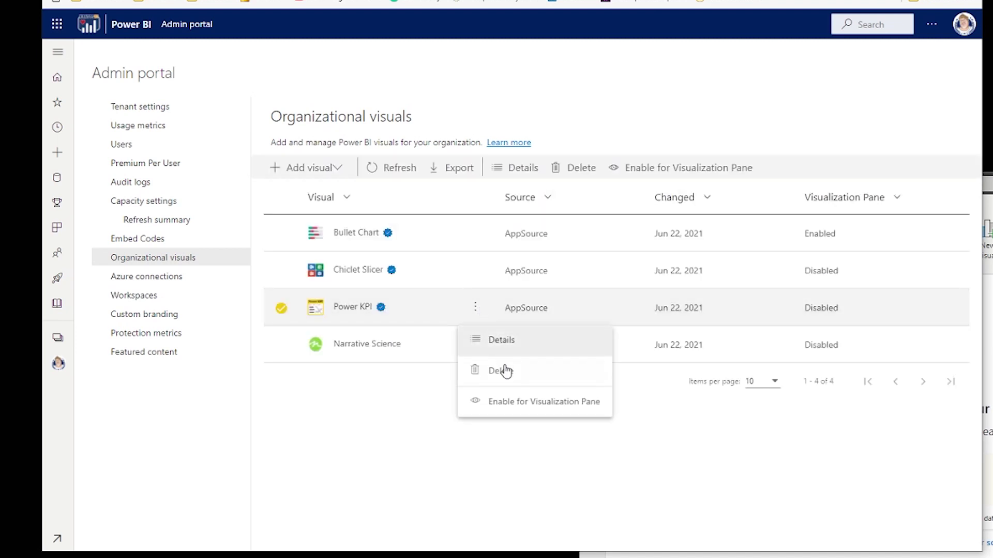
{"action": "left_click", "coordinate": [474, 273]}
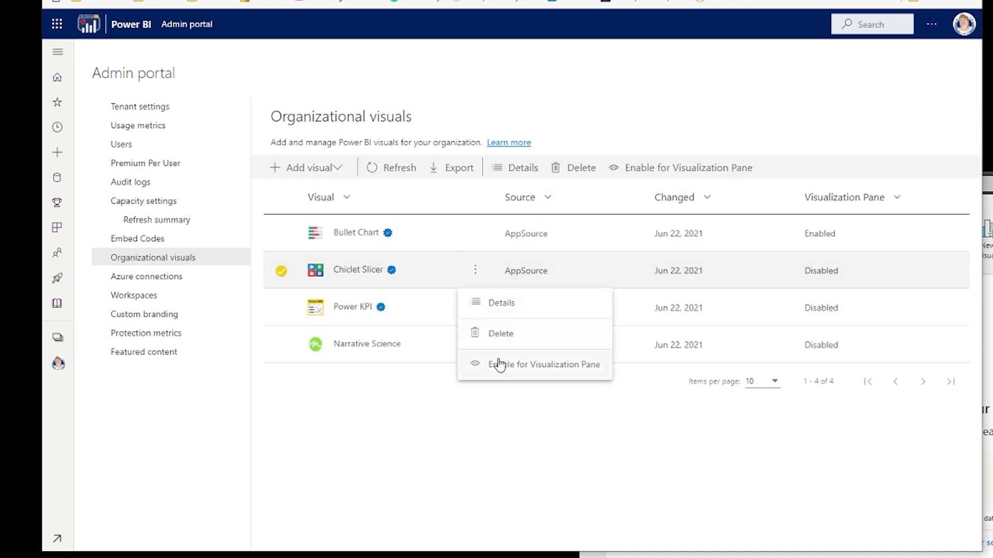
{"action": "left_click", "coordinate": [499, 365]}
{"action": "left_click", "coordinate": [474, 344]}
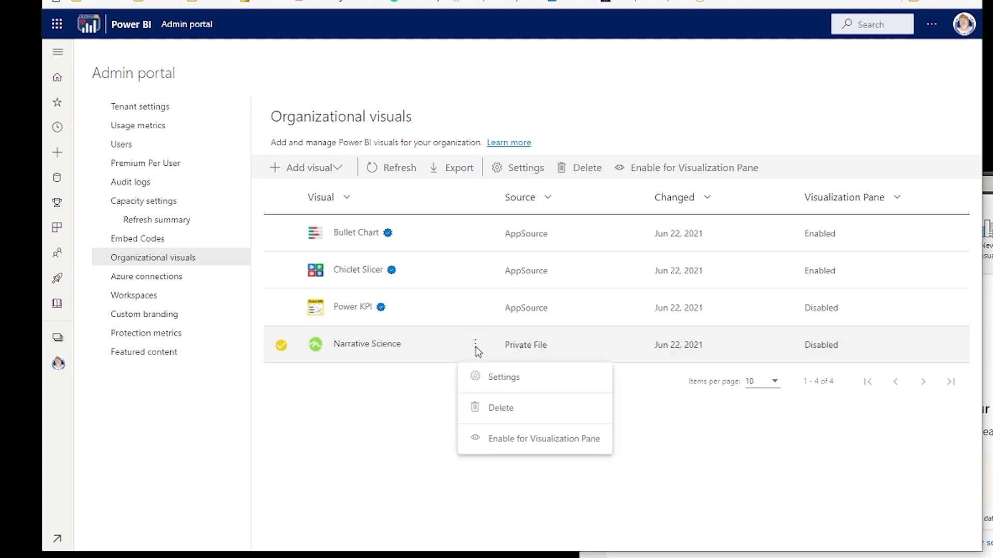
{"action": "left_click", "coordinate": [510, 443]}
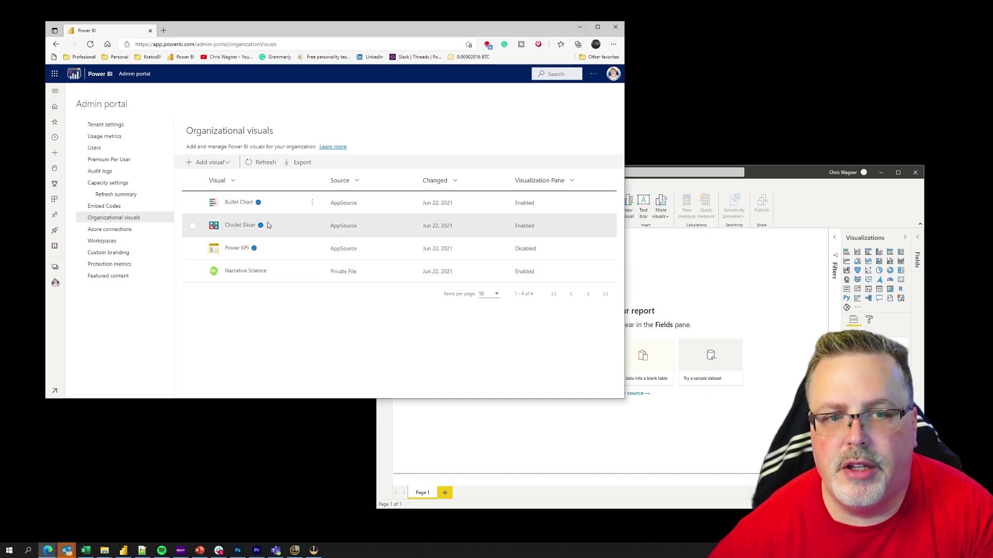
Launch a new Power BI Desktop window from the taskbar, move it right, and return to the portal
{"action": "right_click", "coordinate": [124, 551]}
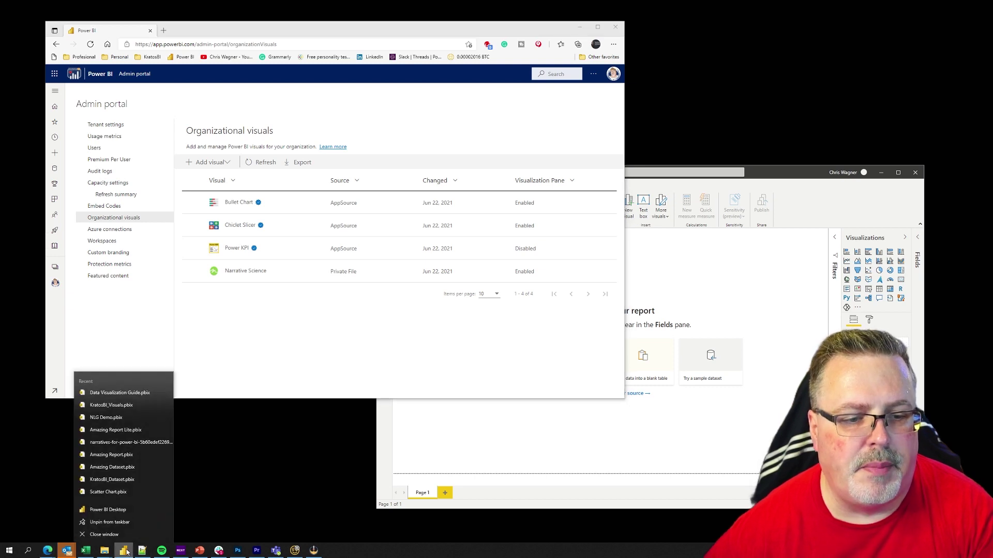
{"action": "left_click", "coordinate": [108, 510]}
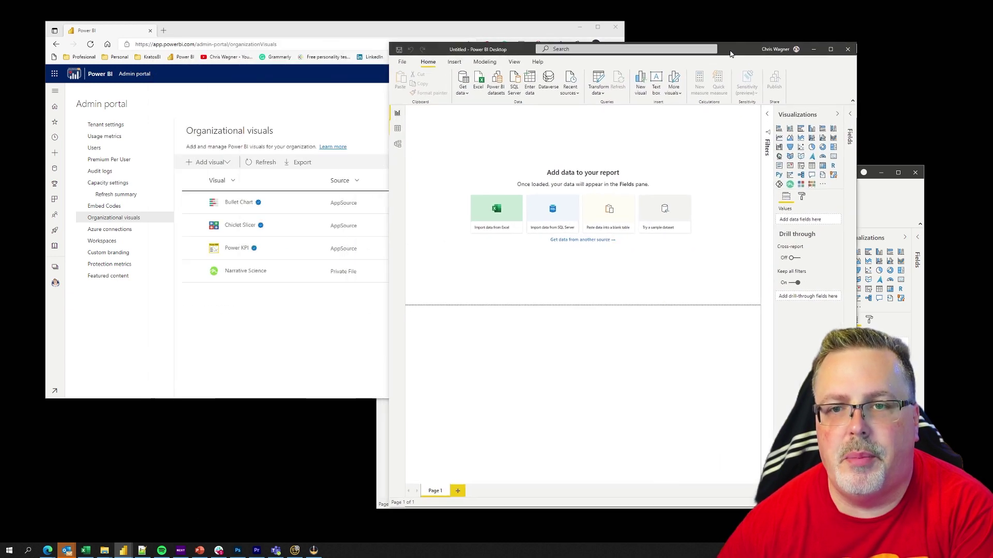
{"action": "left_click_drag", "start_coordinate": [497, 60], "coordinate": [803, 55]}
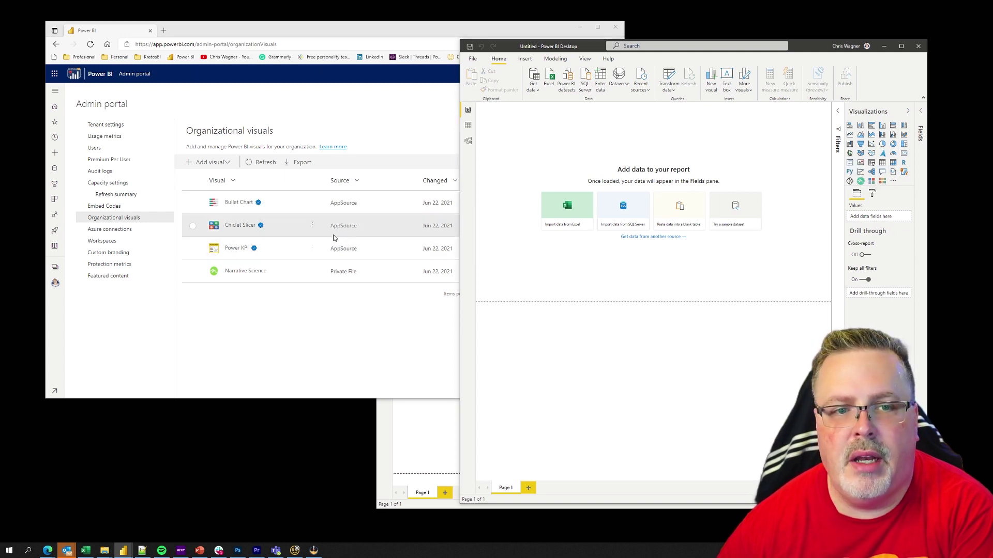
{"action": "left_click", "coordinate": [314, 256]}
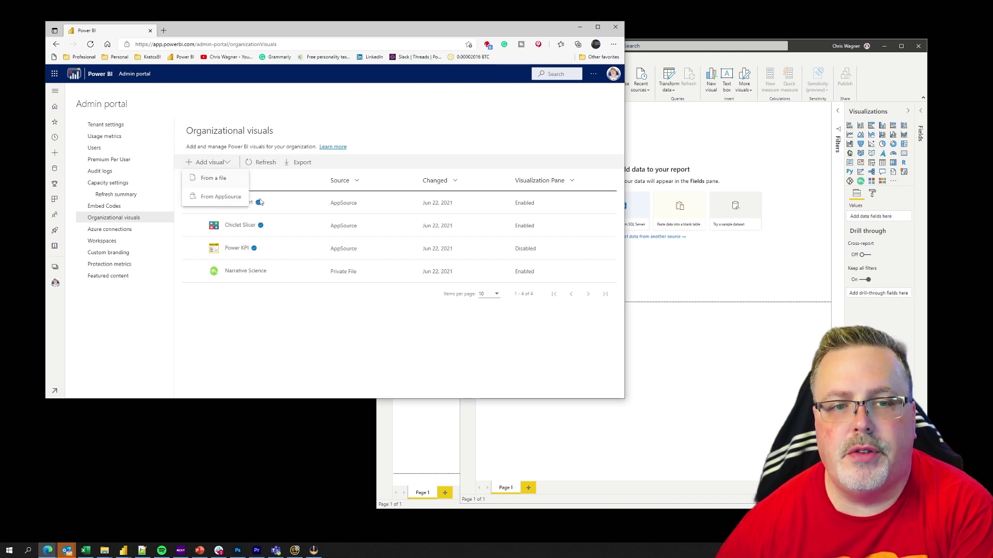
Add the Sankey Chart and Chord visuals from the AppSource catalog
{"action": "left_click", "coordinate": [223, 197]}
{"action": "scroll", "coordinate": [335, 225], "scroll_direction": "down", "scroll_amount": 2}
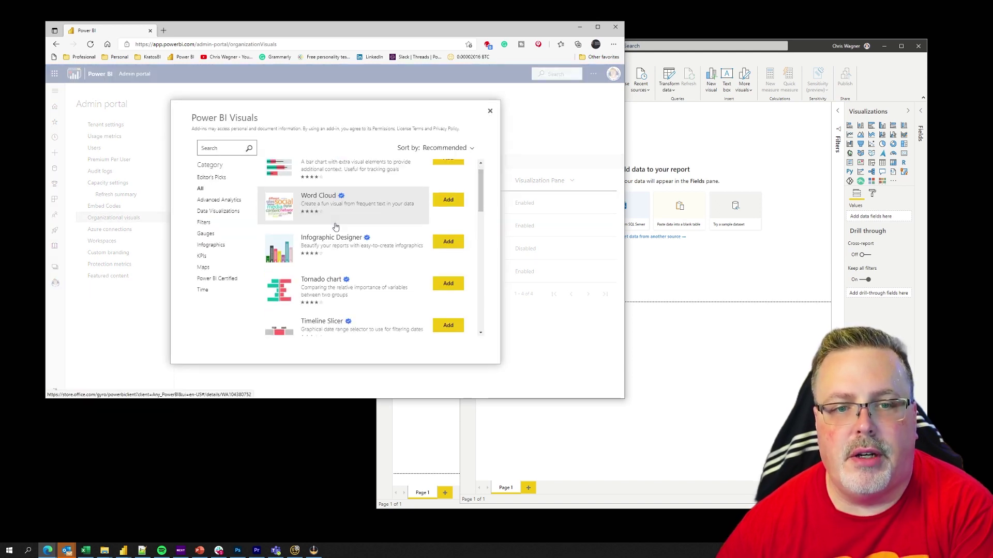
{"action": "scroll", "coordinate": [335, 225], "scroll_direction": "down", "scroll_amount": 3}
{"action": "scroll", "coordinate": [335, 225], "scroll_direction": "down", "scroll_amount": 3}
{"action": "scroll", "coordinate": [335, 225], "scroll_direction": "down", "scroll_amount": 2}
{"action": "scroll", "coordinate": [335, 225], "scroll_direction": "down", "scroll_amount": 2}
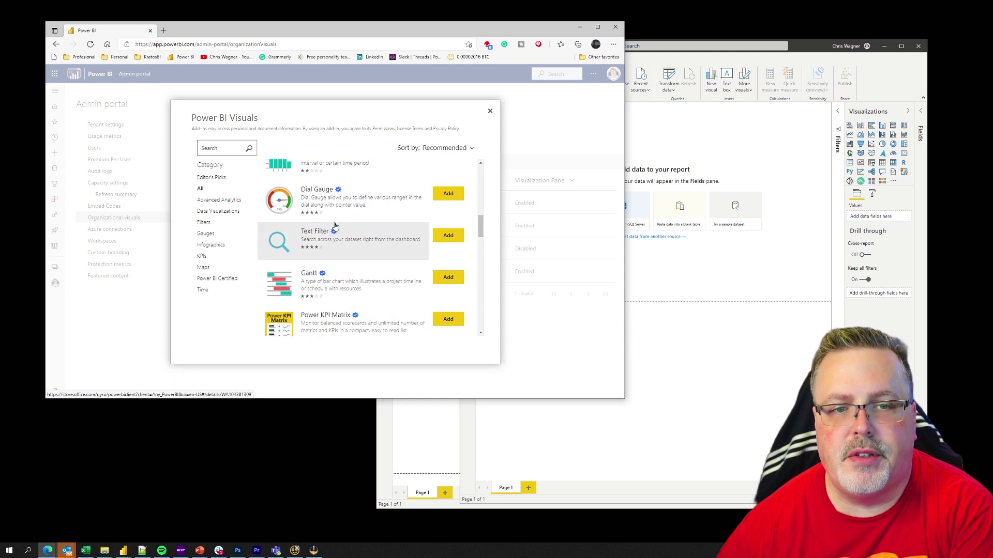
{"action": "scroll", "coordinate": [335, 225], "scroll_direction": "down", "scroll_amount": 2}
{"action": "scroll", "coordinate": [336, 226], "scroll_direction": "down", "scroll_amount": 3}
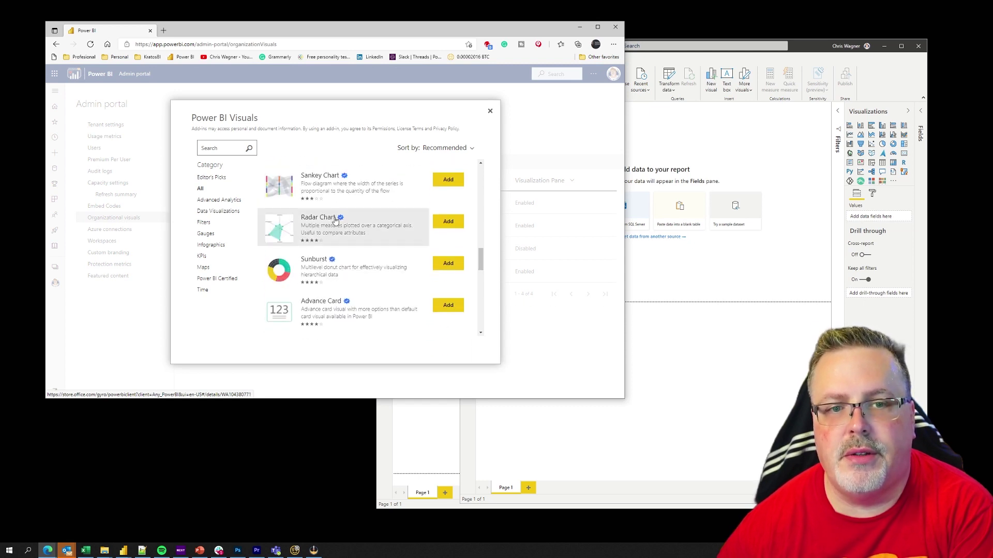
{"action": "left_click", "coordinate": [448, 181]}
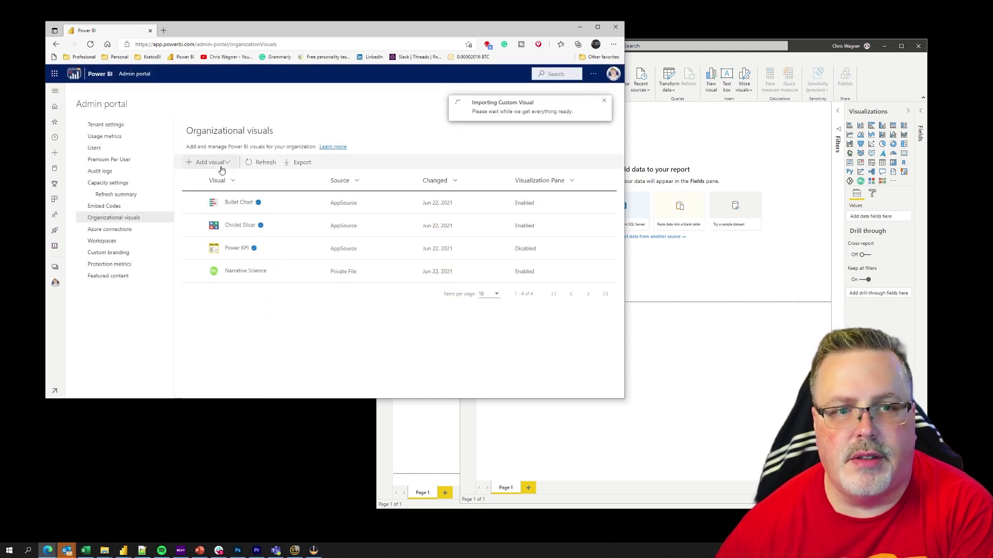
{"action": "left_click", "coordinate": [234, 200]}
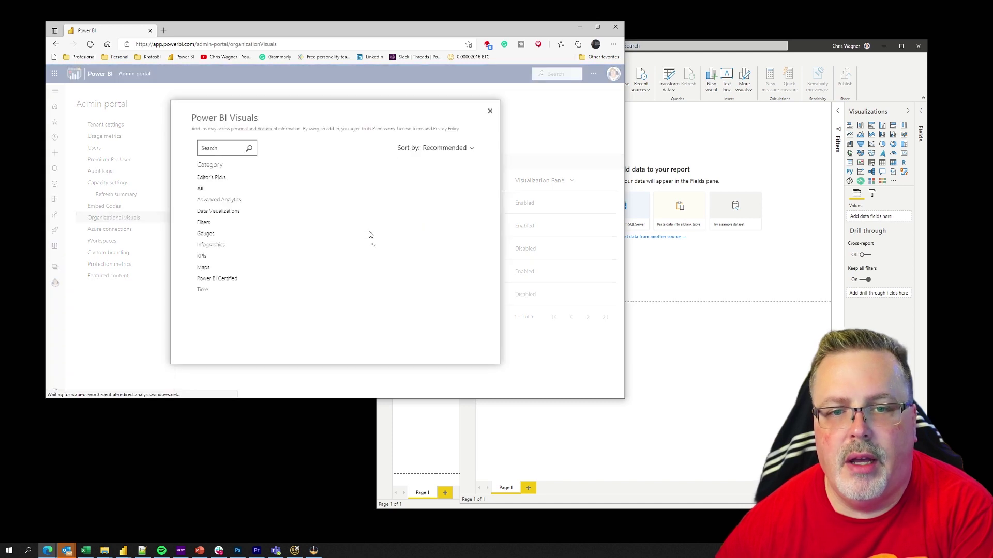
{"action": "scroll", "coordinate": [368, 234], "scroll_direction": "down", "scroll_amount": 3}
{"action": "scroll", "coordinate": [371, 235], "scroll_direction": "down", "scroll_amount": 3}
{"action": "scroll", "coordinate": [370, 235], "scroll_direction": "down", "scroll_amount": 2}
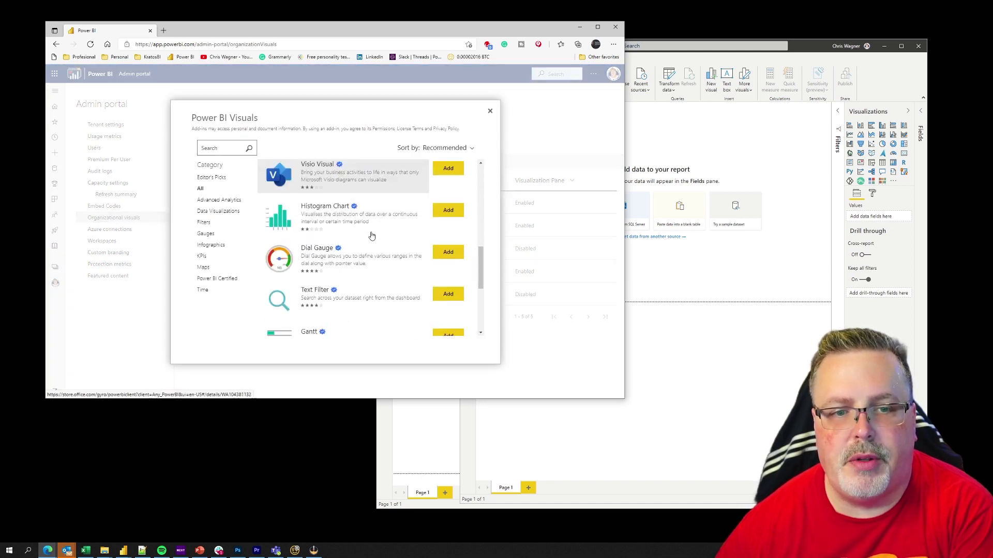
{"action": "scroll", "coordinate": [371, 235], "scroll_direction": "down", "scroll_amount": 2}
{"action": "scroll", "coordinate": [370, 234], "scroll_direction": "down", "scroll_amount": 2}
{"action": "scroll", "coordinate": [370, 234], "scroll_direction": "down", "scroll_amount": 1}
{"action": "scroll", "coordinate": [370, 234], "scroll_direction": "down", "scroll_amount": 1}
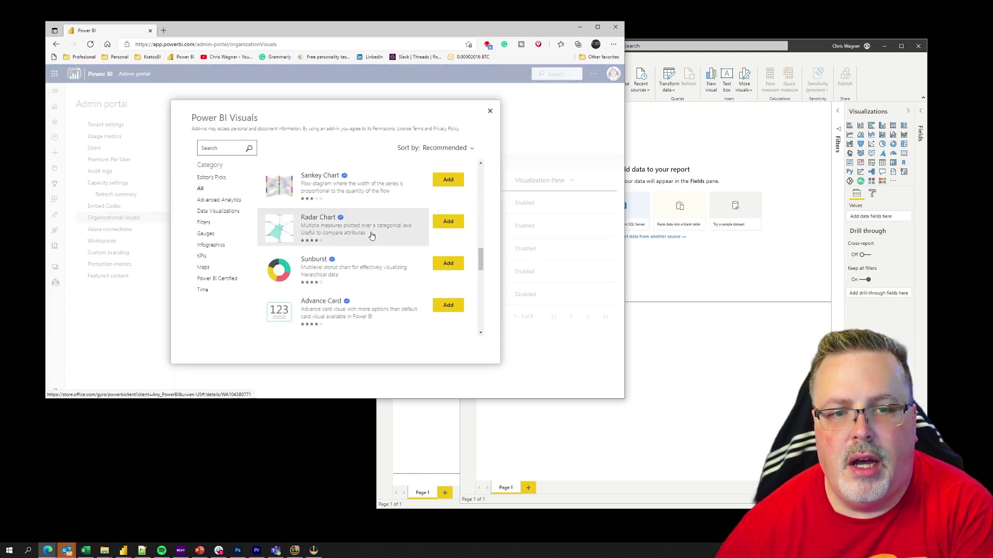
{"action": "scroll", "coordinate": [369, 235], "scroll_direction": "down", "scroll_amount": 1}
{"action": "scroll", "coordinate": [370, 234], "scroll_direction": "down", "scroll_amount": 2}
{"action": "scroll", "coordinate": [370, 235], "scroll_direction": "down", "scroll_amount": 2}
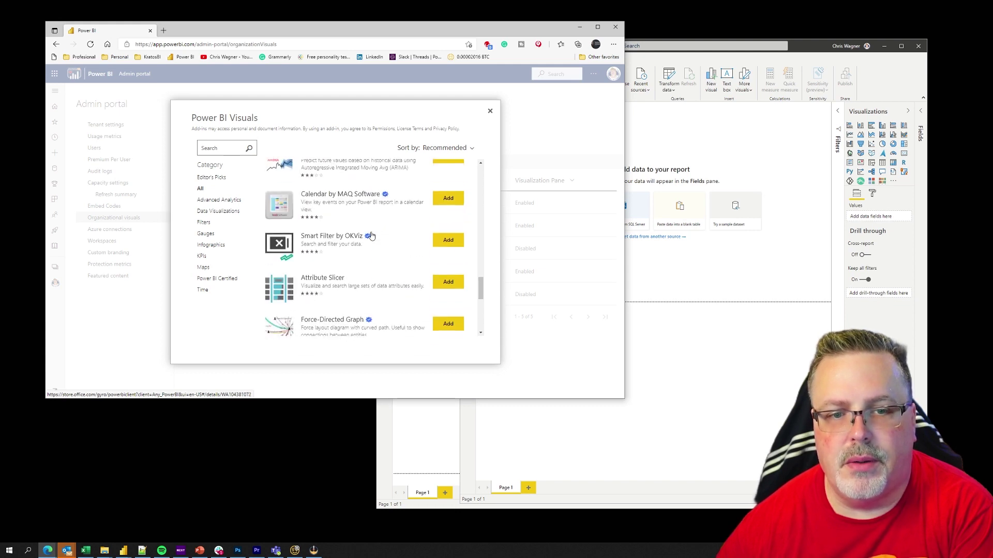
{"action": "scroll", "coordinate": [370, 234], "scroll_direction": "down", "scroll_amount": 2}
{"action": "scroll", "coordinate": [370, 234], "scroll_direction": "down", "scroll_amount": 2}
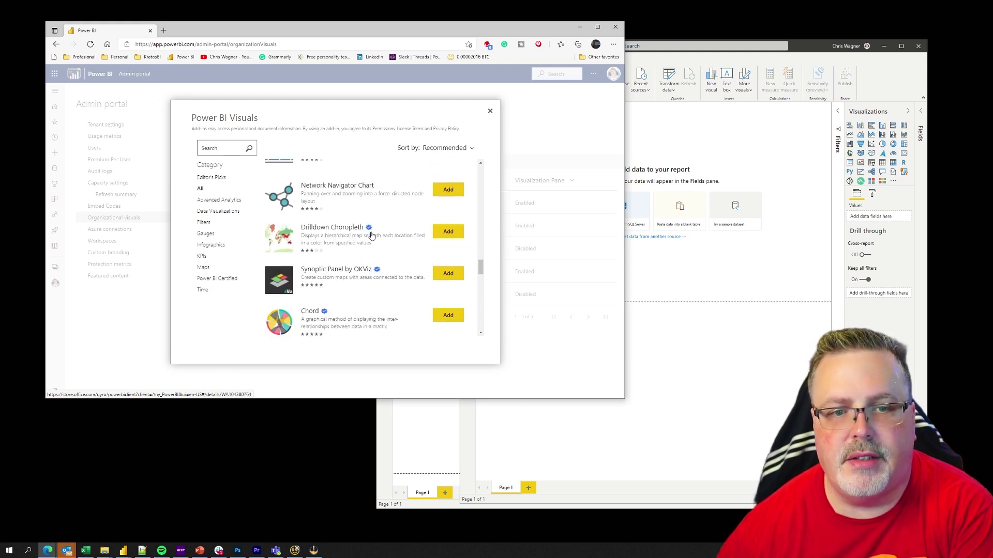
{"action": "scroll", "coordinate": [370, 235], "scroll_direction": "down", "scroll_amount": 2}
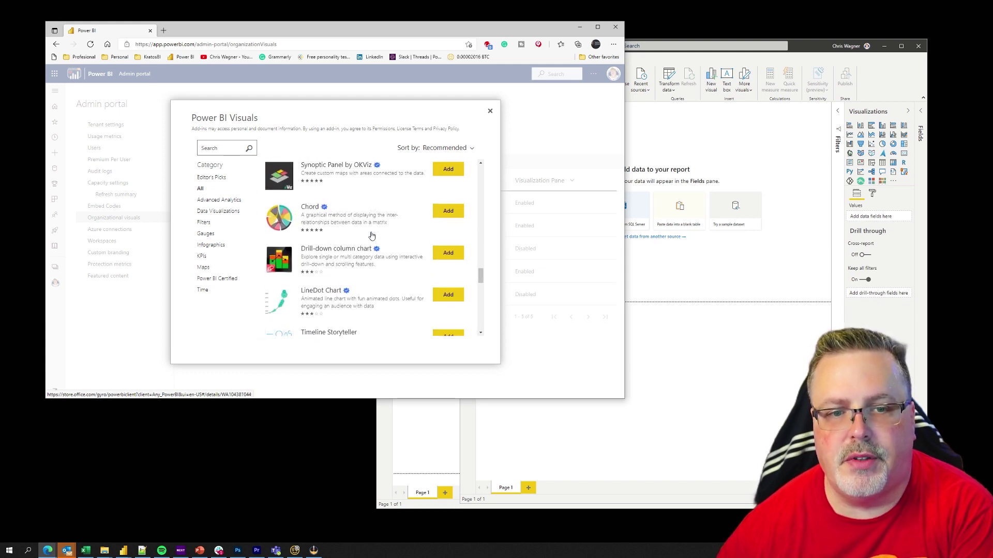
{"action": "left_click", "coordinate": [449, 209]}
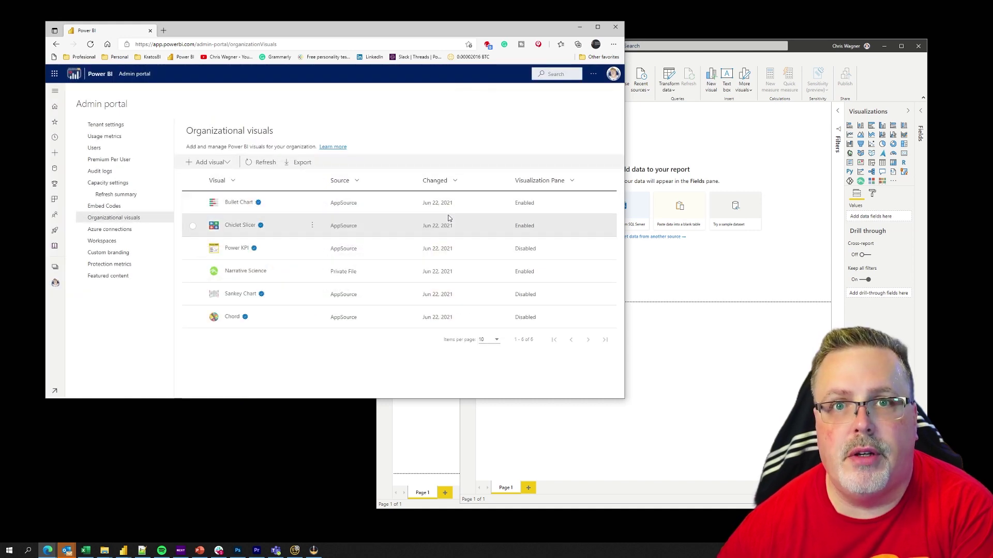